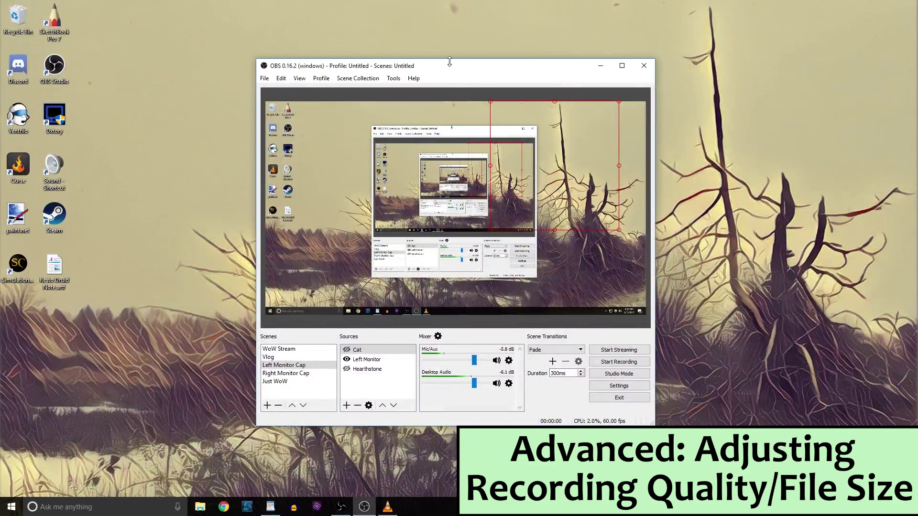
Move the OBS Studio window further left on the desktop
{"action": "left_click_drag", "start_coordinate": [470, 67], "coordinate": [339, 65]}
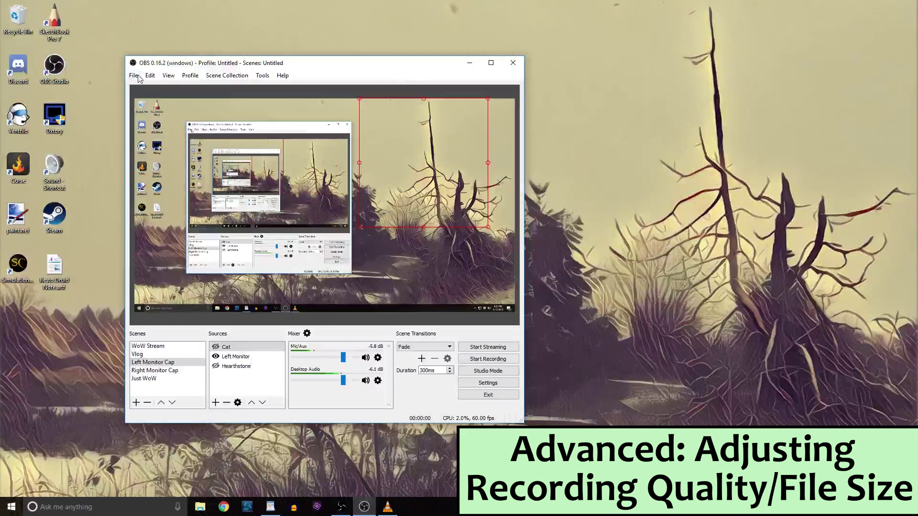
{"action": "left_click", "coordinate": [133, 75]}
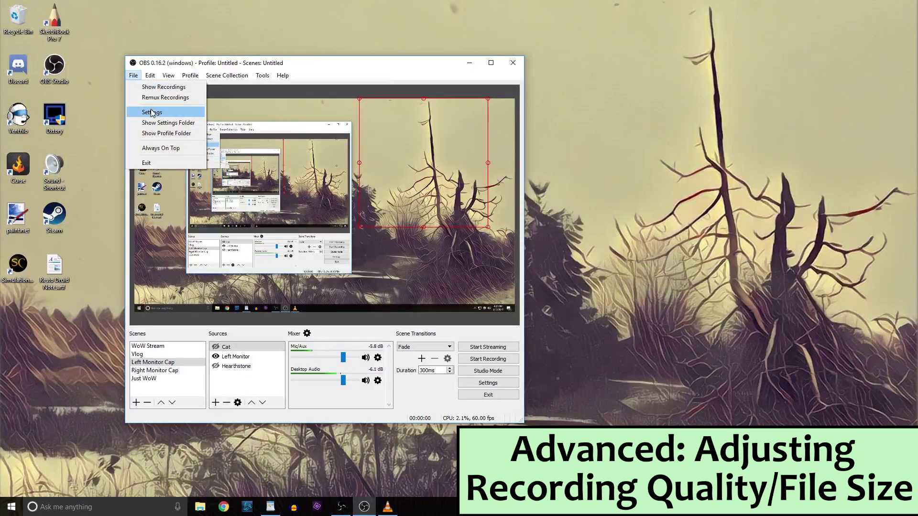
Switch Output Mode to Advanced and show the Recording encoder settings
{"action": "left_click", "coordinate": [151, 113]}
{"action": "left_click", "coordinate": [131, 155]}
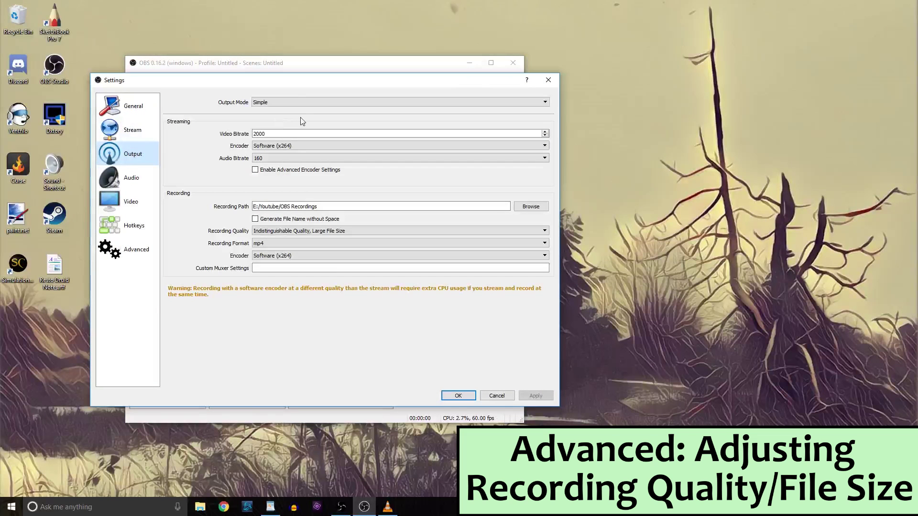
{"action": "left_click", "coordinate": [313, 103]}
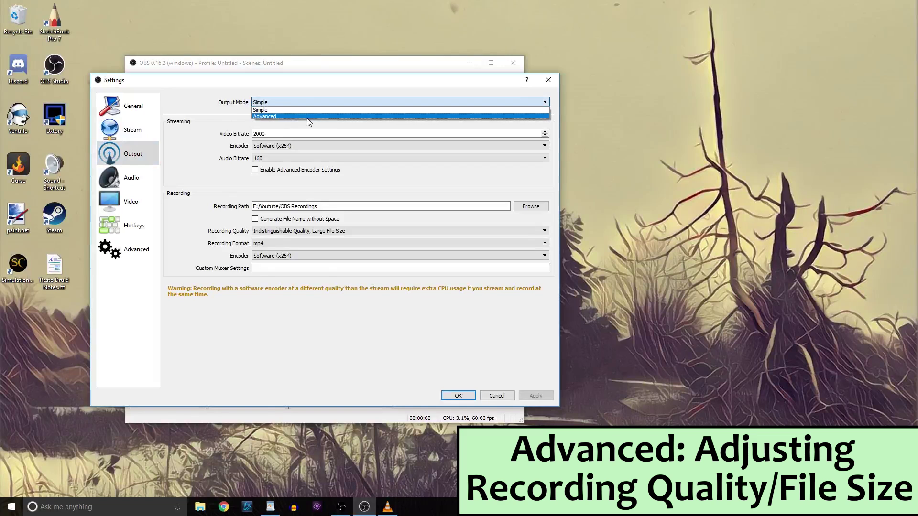
{"action": "left_click", "coordinate": [307, 116]}
{"action": "left_click", "coordinate": [223, 126]}
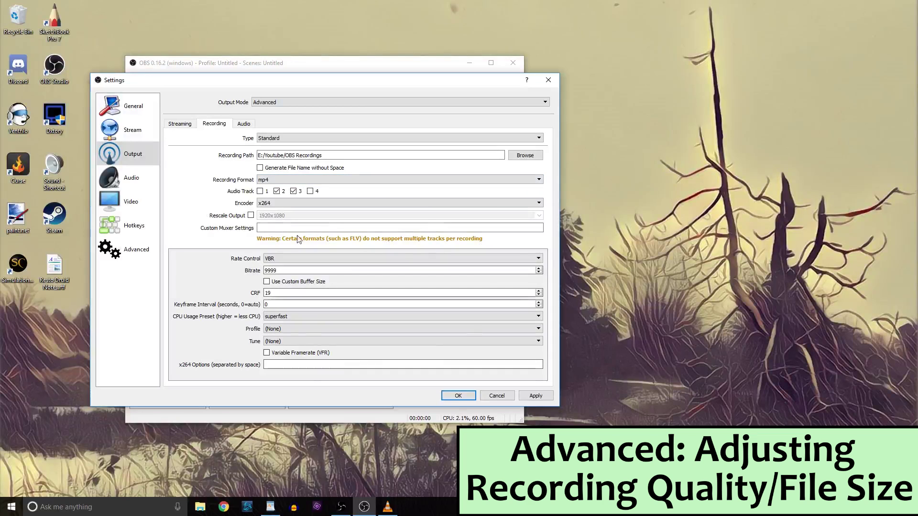
{"action": "left_click", "coordinate": [344, 262]}
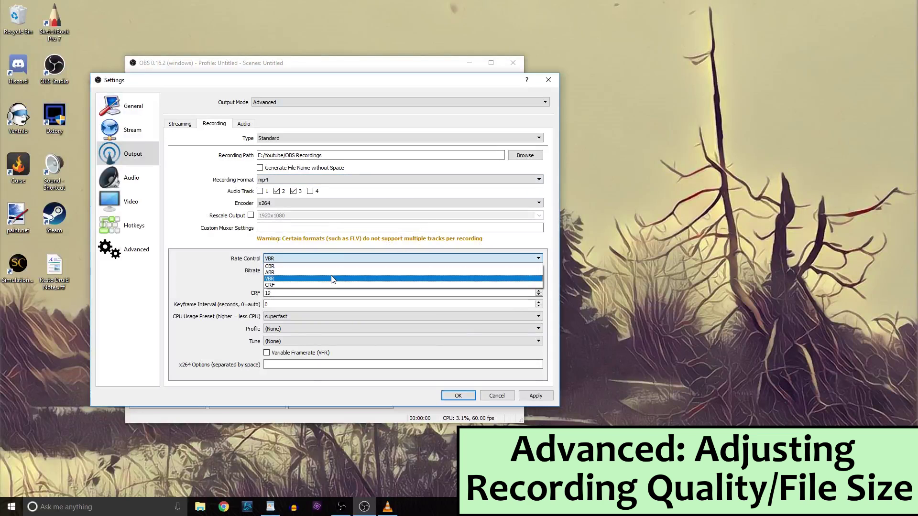
{"action": "left_click", "coordinate": [333, 280]}
{"action": "type", "text": "9999"}
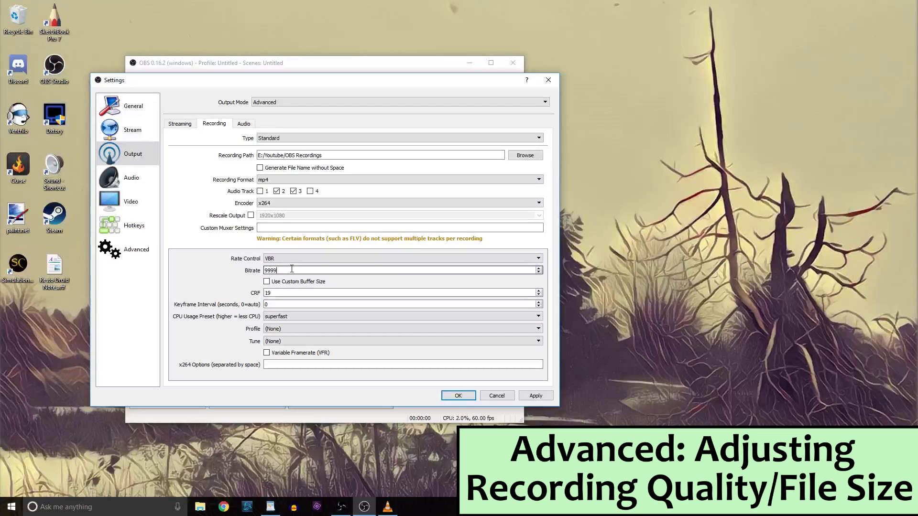
{"action": "left_click_drag", "start_coordinate": [291, 269], "coordinate": [208, 272]}
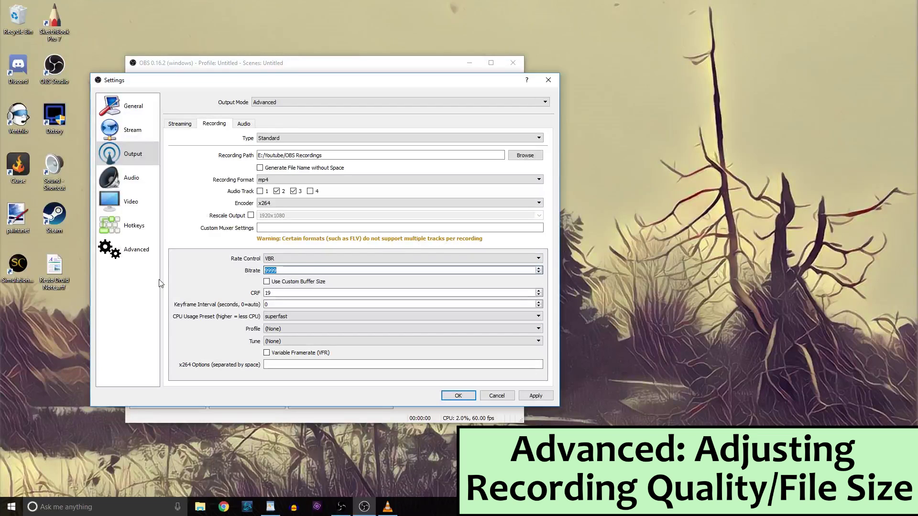
{"action": "left_click", "coordinate": [209, 271]}
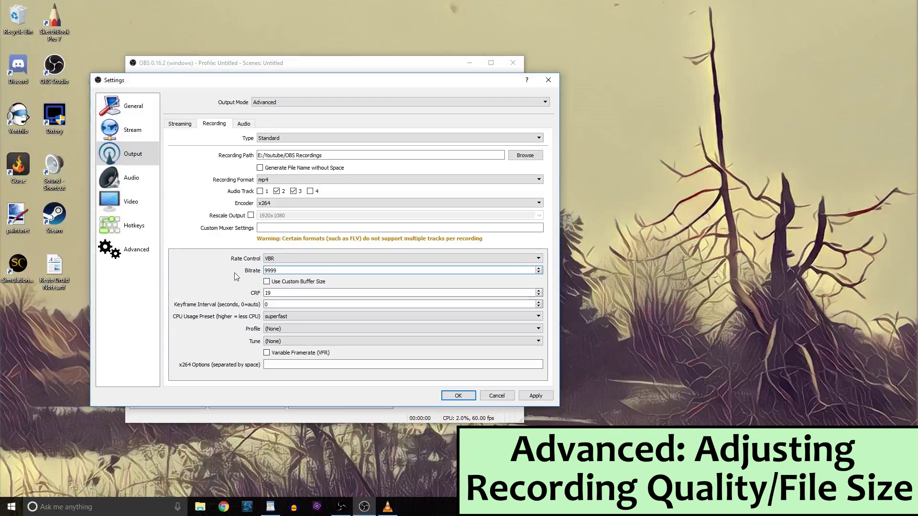
{"action": "left_click", "coordinate": [295, 295]}
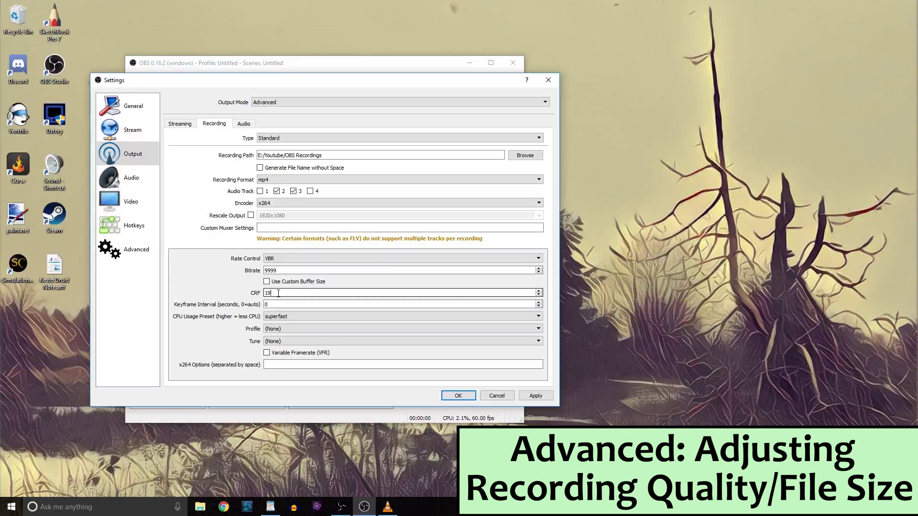
Replace the recording CRF value 19 with 26
{"action": "double_click", "coordinate": [278, 293]}
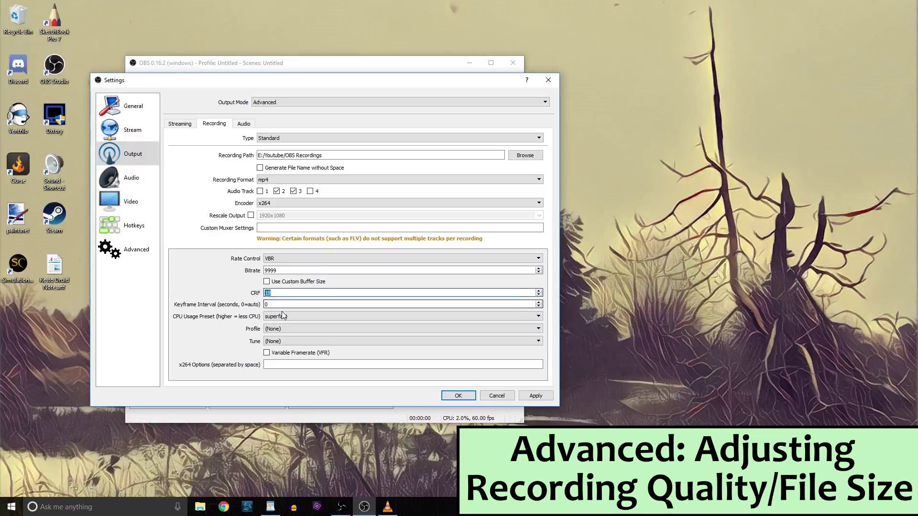
{"action": "type", "text": "26"}
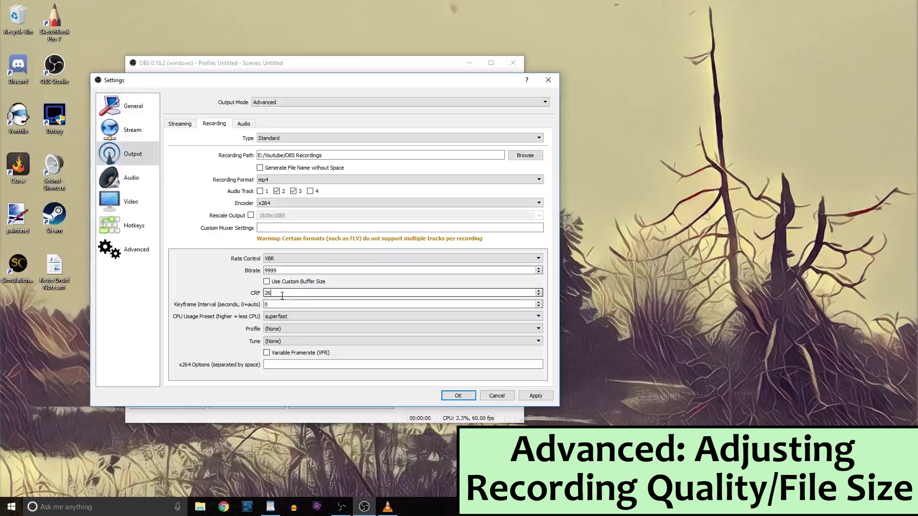
{"action": "double_click", "coordinate": [282, 294]}
{"action": "type", "text": "19"}
{"action": "scroll", "coordinate": [277, 294], "scroll_direction": "up", "scroll_amount": 4}
{"action": "scroll", "coordinate": [280, 290], "scroll_direction": "up", "scroll_amount": 3}
{"action": "double_click", "coordinate": [280, 289]}
{"action": "double_click", "coordinate": [281, 290]}
{"action": "scroll", "coordinate": [280, 290], "scroll_direction": "down", "scroll_amount": 1}
{"action": "type", "text": "26"}
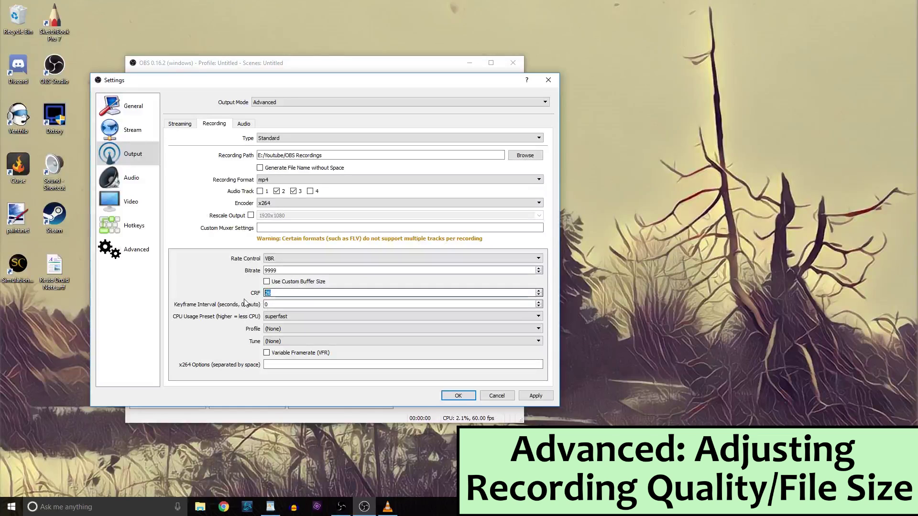
{"action": "left_click", "coordinate": [130, 201]}
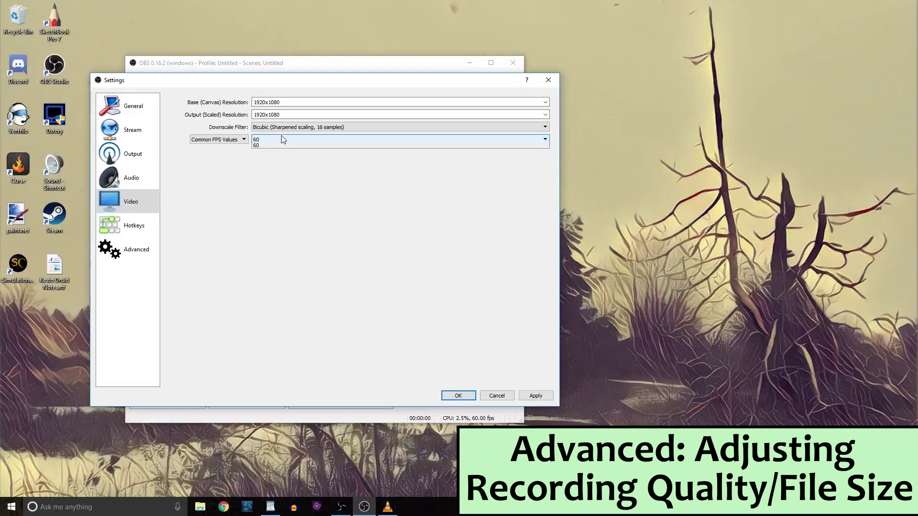
Set the Common FPS Values to 30 instead of 60
{"action": "left_click", "coordinate": [258, 140]}
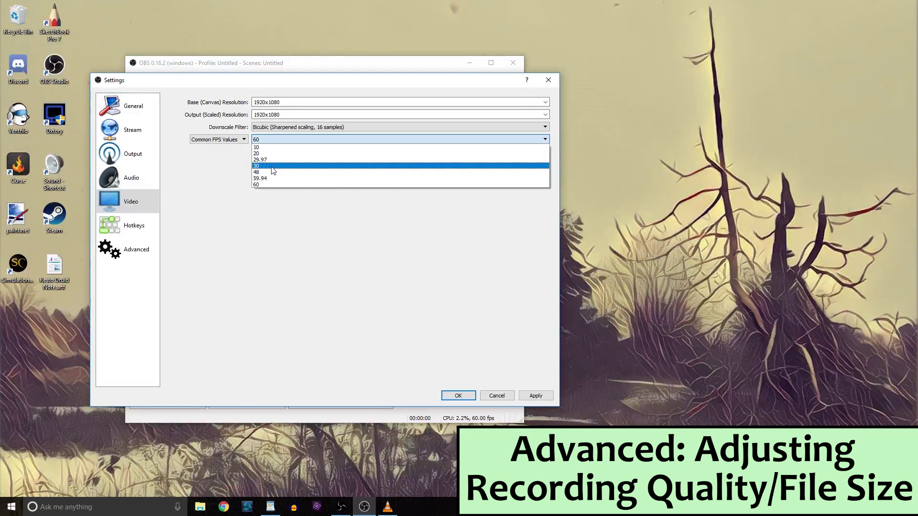
{"action": "left_click", "coordinate": [269, 166]}
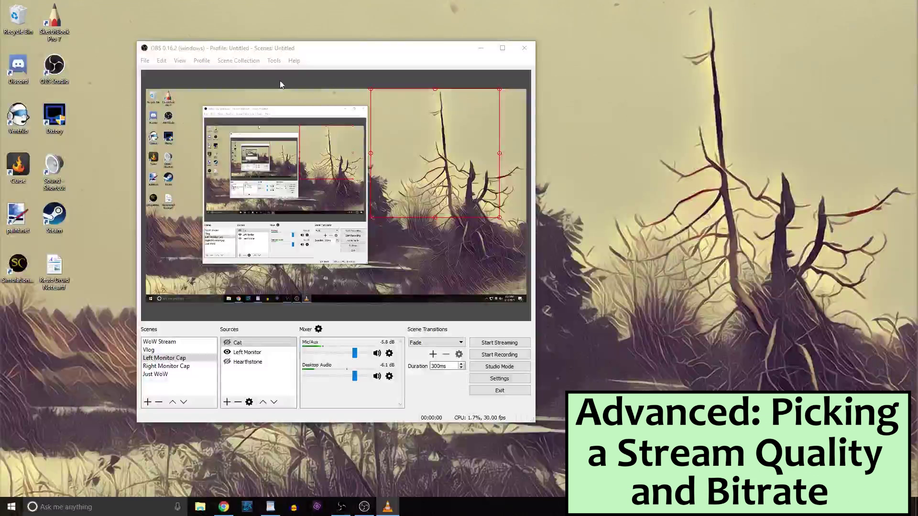
Keep CBR rate control at 5000 bitrate in the Streaming output settings
{"action": "left_click_drag", "start_coordinate": [217, 59], "coordinate": [218, 51]}
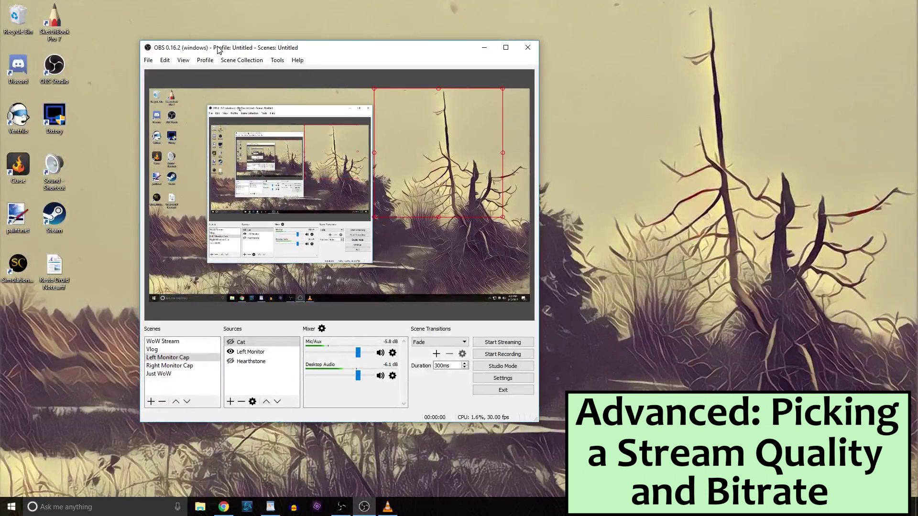
{"action": "left_click", "coordinate": [149, 60]}
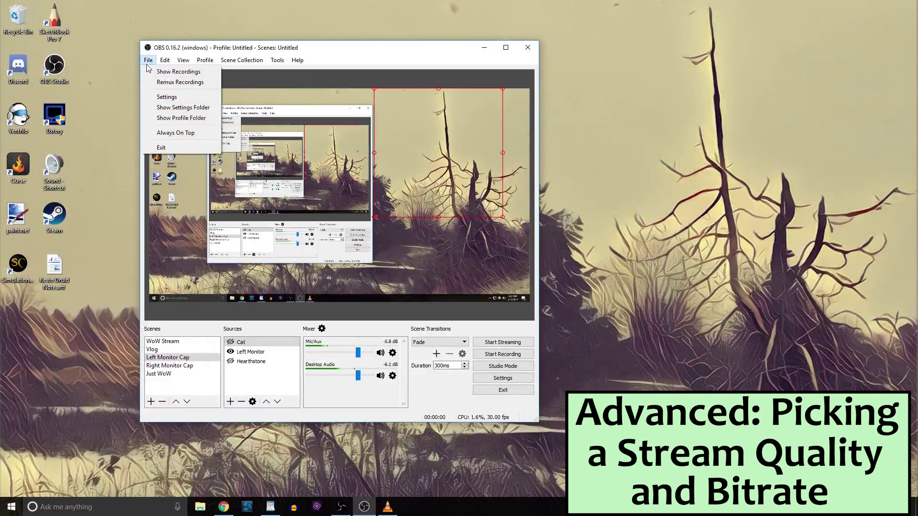
{"action": "left_click", "coordinate": [162, 98]}
{"action": "left_click", "coordinate": [150, 146]}
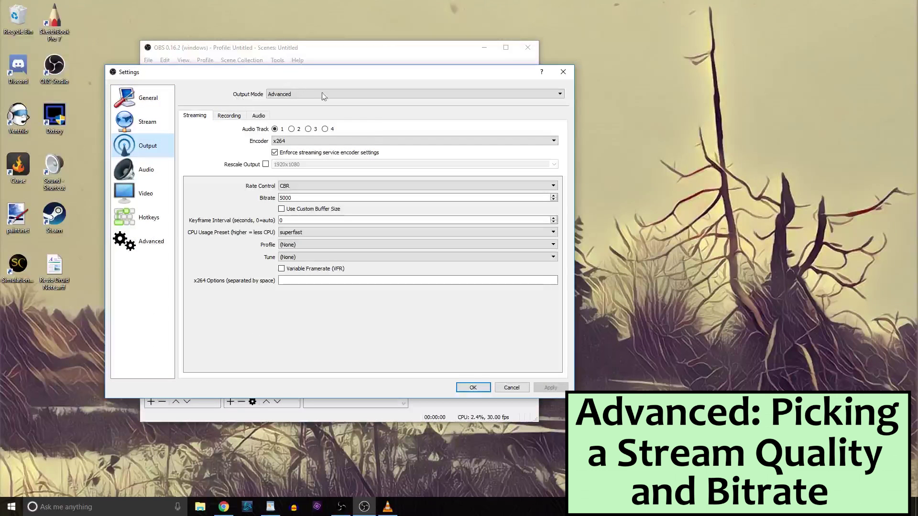
{"action": "left_click", "coordinate": [381, 186]}
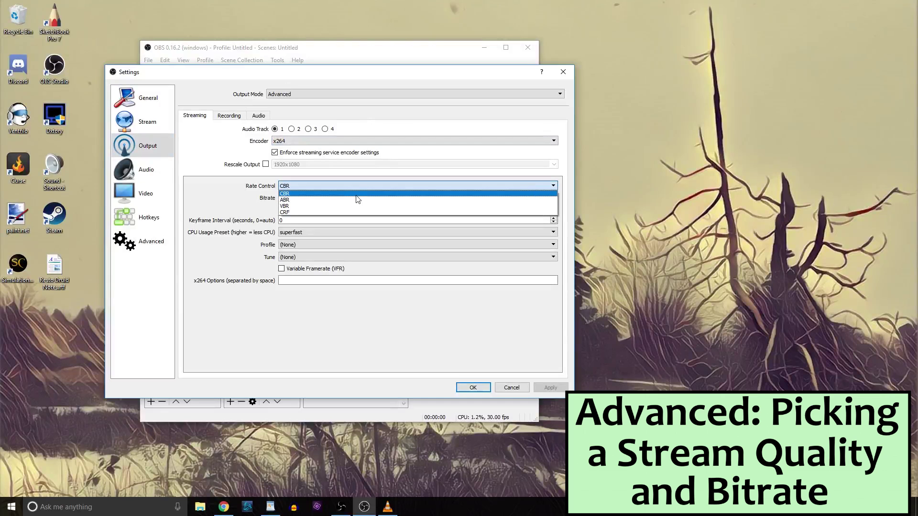
{"action": "left_click", "coordinate": [356, 194]}
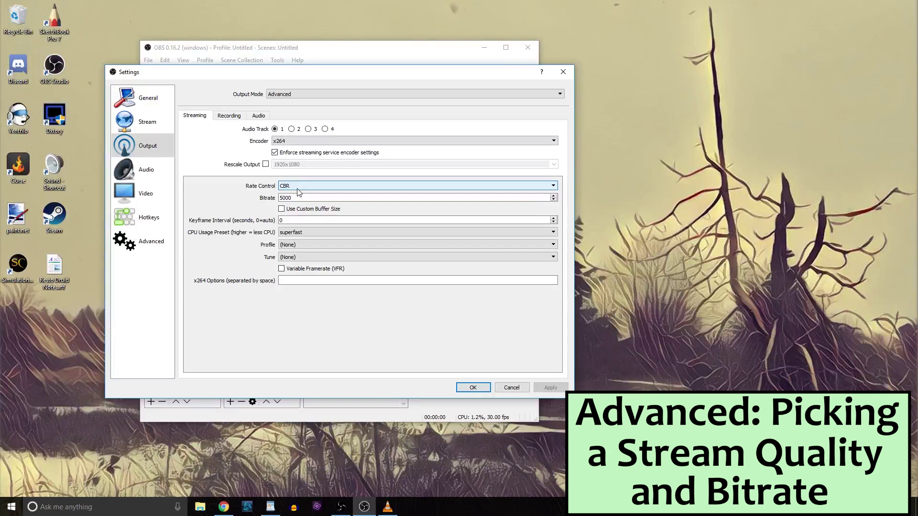
{"action": "left_click", "coordinate": [673, 217]}
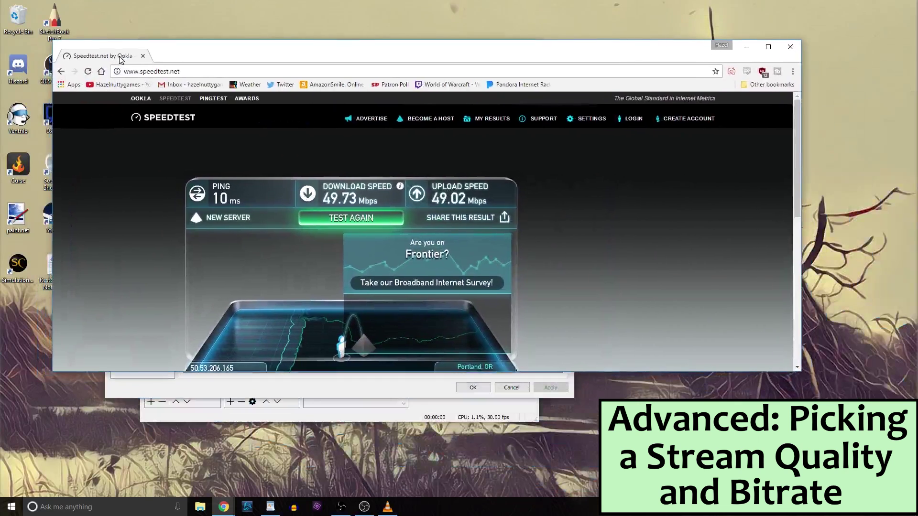
Place the Speedtest window over OBS to review 49.73 Mbps down and 49.02 up
{"action": "mouse_move", "coordinate": [916, 57]}
{"action": "left_mouse_down"}
{"action": "mouse_move", "coordinate": [124, 57]}
{"action": "mouse_move", "coordinate": [119, 83]}
{"action": "left_mouse_up"}
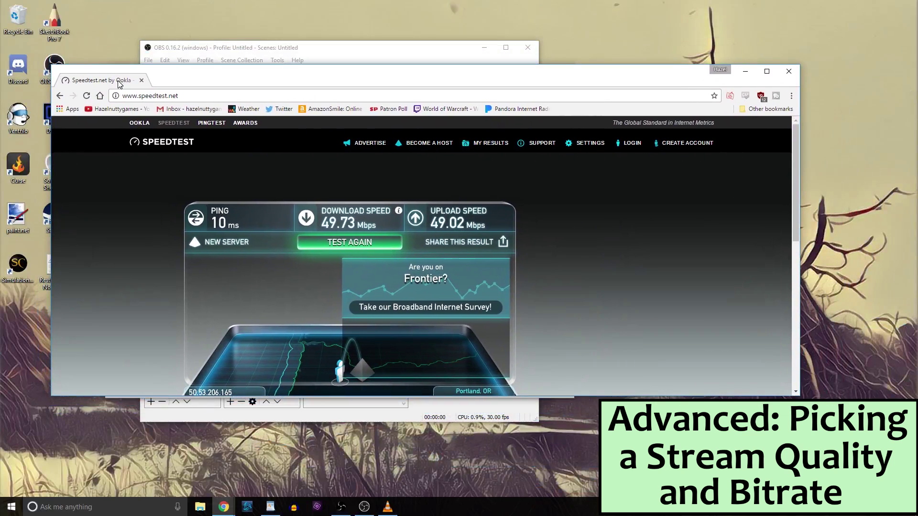
{"action": "left_click_drag", "start_coordinate": [119, 83], "coordinate": [139, 87]}
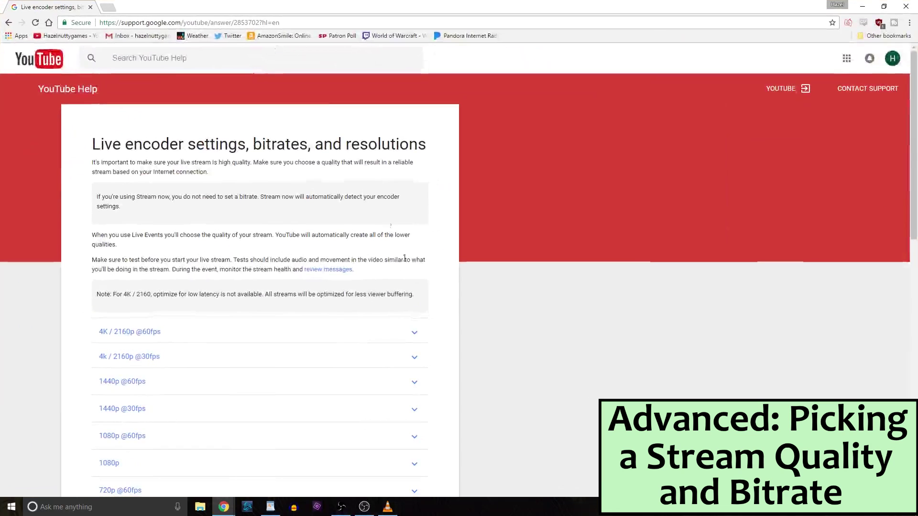
{"action": "scroll", "coordinate": [491, 286], "scroll_direction": "down", "scroll_amount": 3}
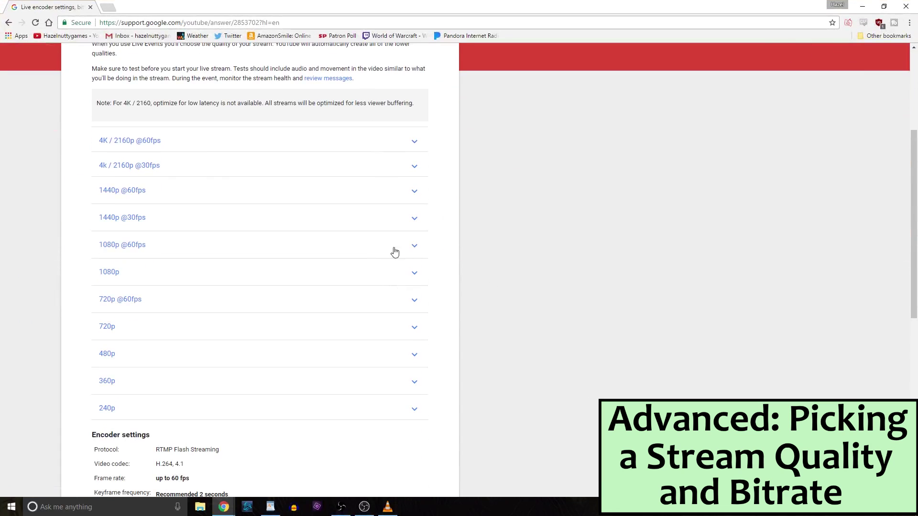
{"action": "left_click", "coordinate": [406, 252]}
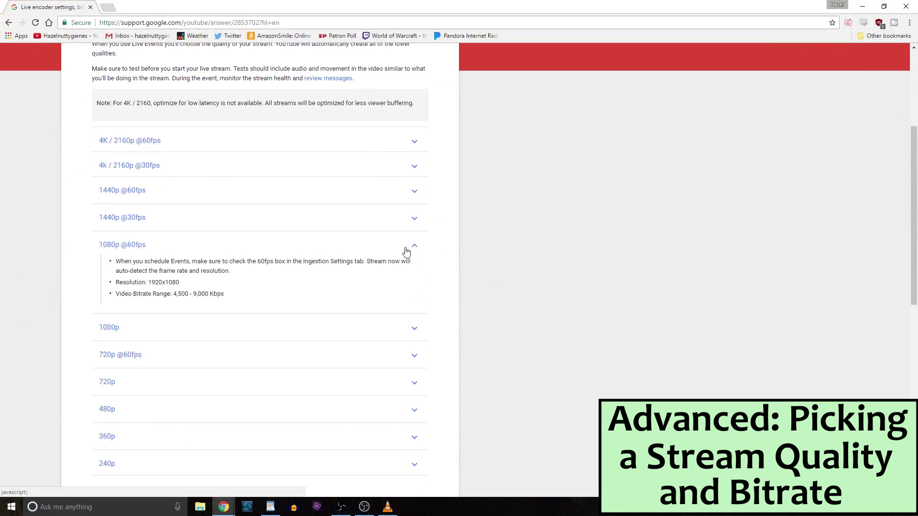
{"action": "left_click", "coordinate": [420, 331]}
{"action": "scroll", "coordinate": [397, 351], "scroll_direction": "down", "scroll_amount": 1}
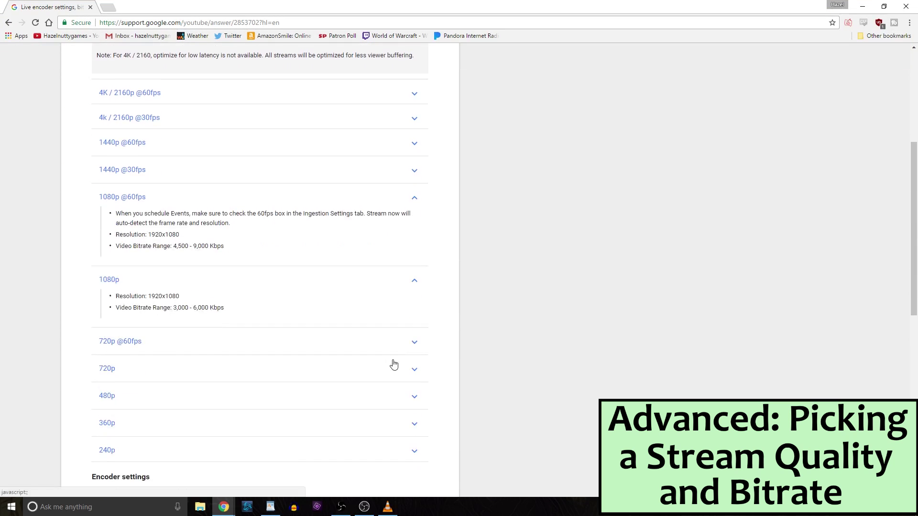
{"action": "left_click", "coordinate": [409, 345]}
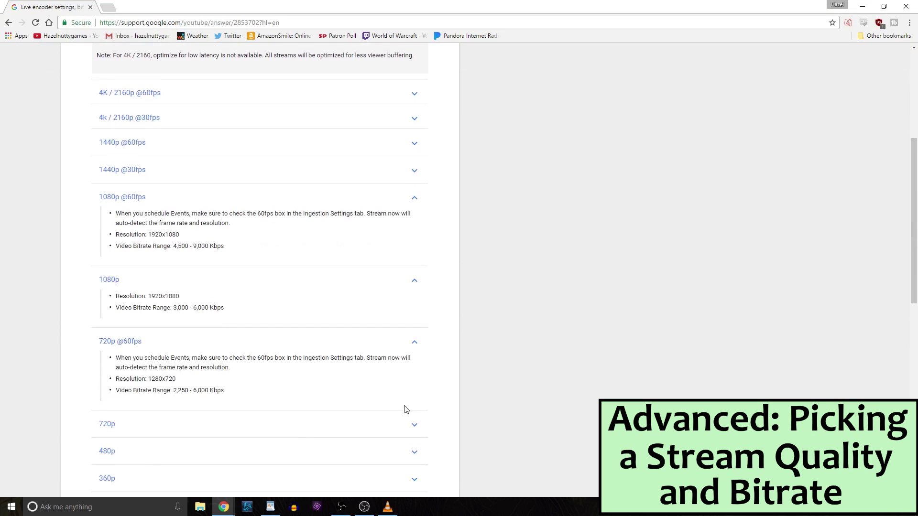
{"action": "scroll", "coordinate": [404, 409], "scroll_direction": "down", "scroll_amount": 1}
{"action": "left_click", "coordinate": [421, 379]}
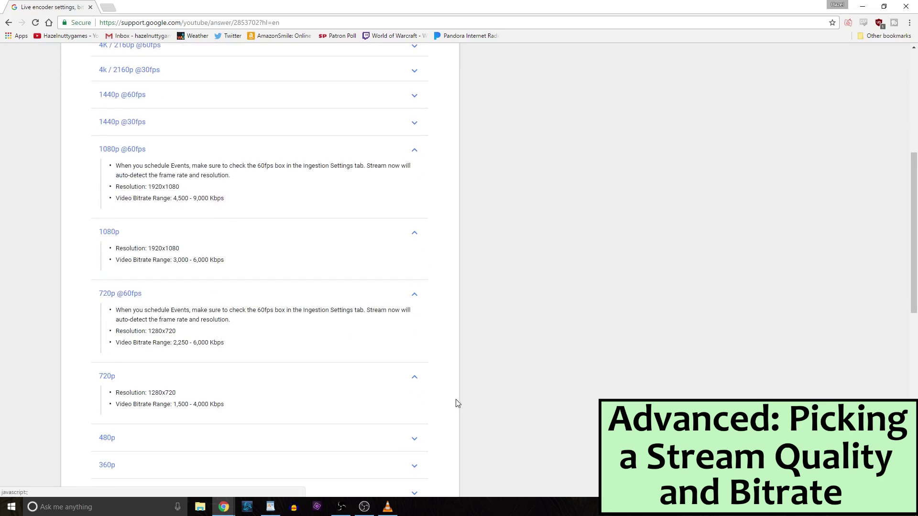
{"action": "scroll", "coordinate": [452, 400], "scroll_direction": "up", "scroll_amount": 4}
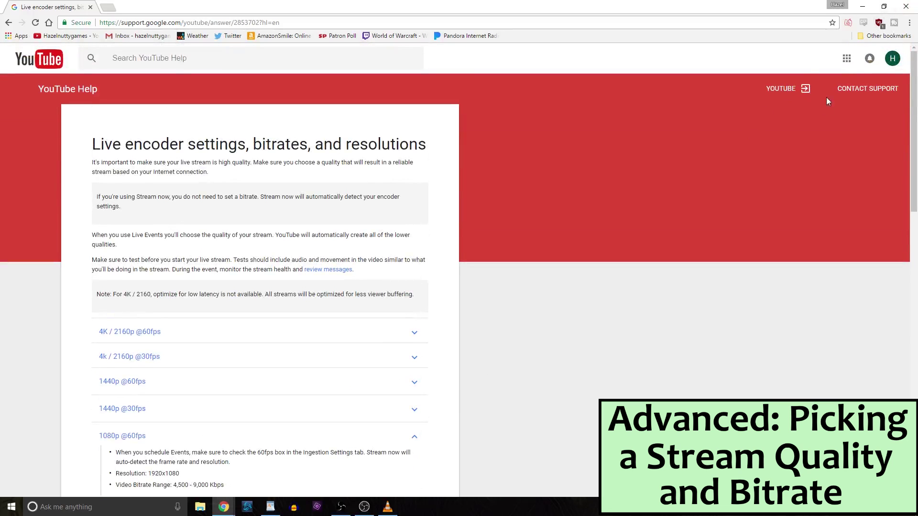
{"action": "scroll", "coordinate": [832, 89], "scroll_direction": "down", "scroll_amount": 1}
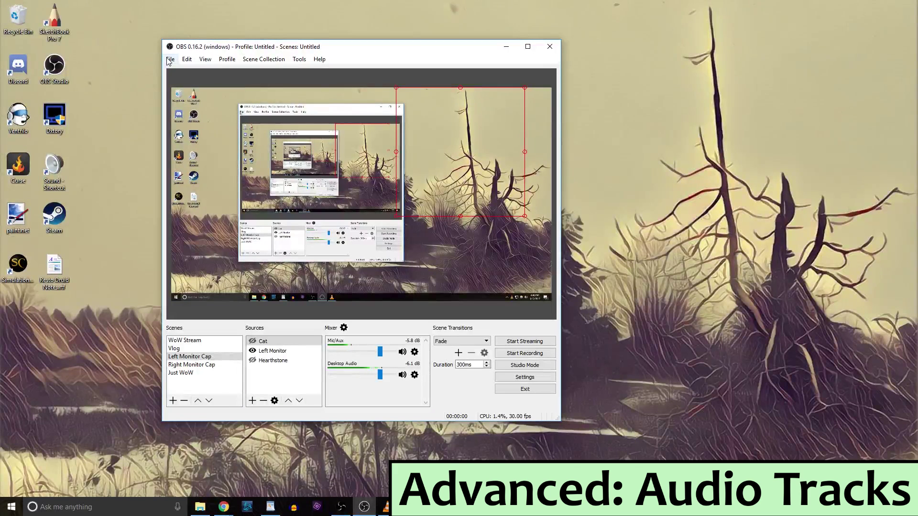
Adjust the Desktop Audio volume and bring up the Recording output settings
{"action": "mouse_move", "coordinate": [379, 374]}
{"action": "left_mouse_down"}
{"action": "mouse_move", "coordinate": [389, 380]}
{"action": "mouse_move", "coordinate": [376, 376]}
{"action": "left_mouse_up"}
{"action": "left_click", "coordinate": [172, 64]}
{"action": "left_click", "coordinate": [188, 95]}
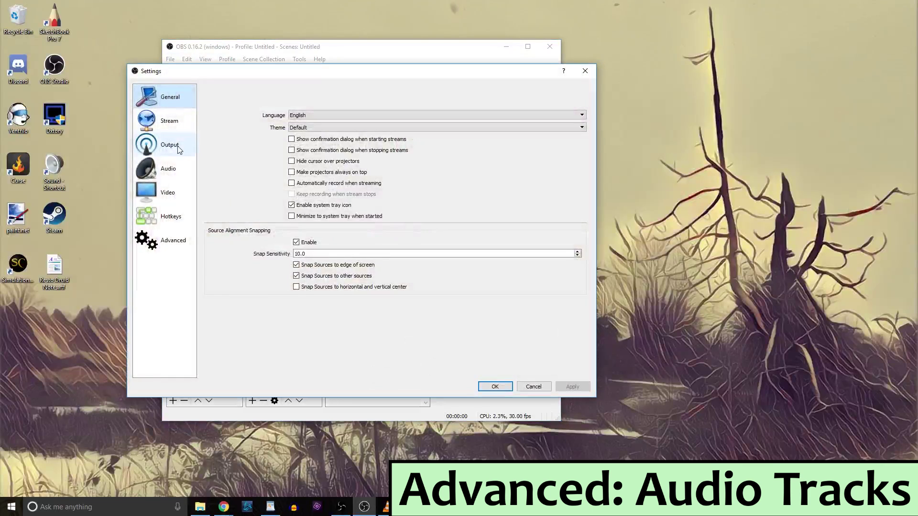
{"action": "left_click", "coordinate": [169, 144]}
{"action": "left_click", "coordinate": [249, 115]}
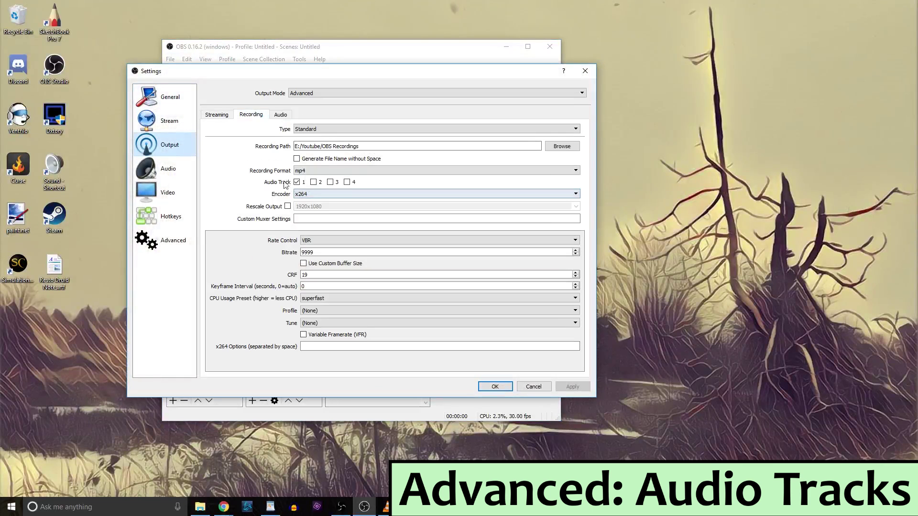
Record on audio tracks 2 and 3 instead of 1, keep mp4, and save
{"action": "left_click", "coordinate": [314, 182]}
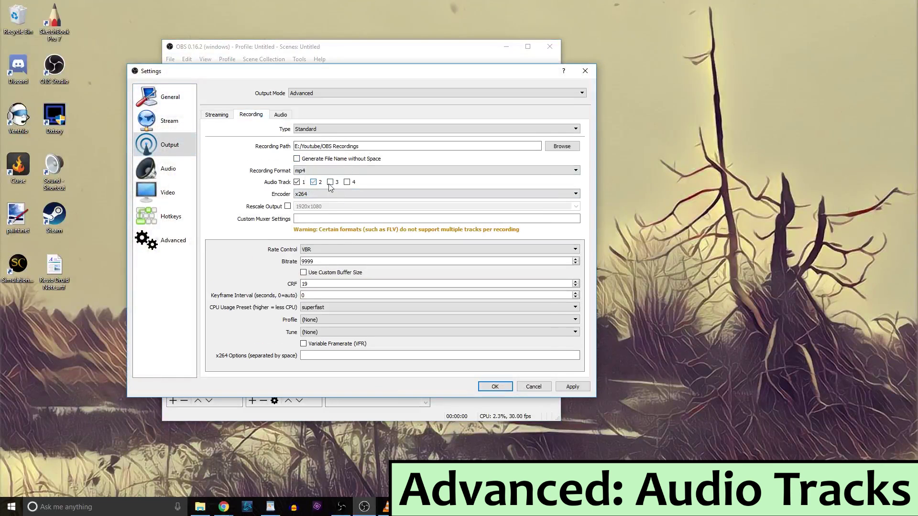
{"action": "left_click", "coordinate": [329, 182]}
{"action": "left_click", "coordinate": [297, 182]}
{"action": "left_click", "coordinate": [217, 115]}
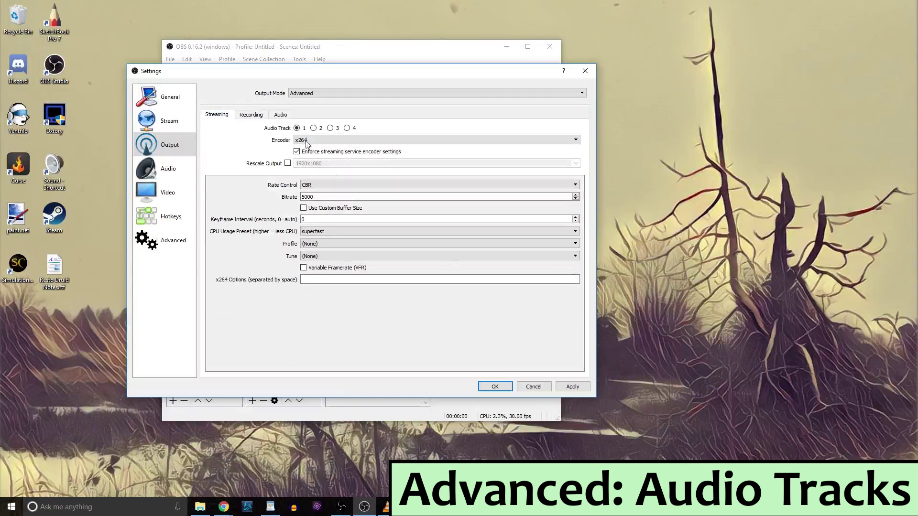
{"action": "left_click", "coordinate": [250, 115]}
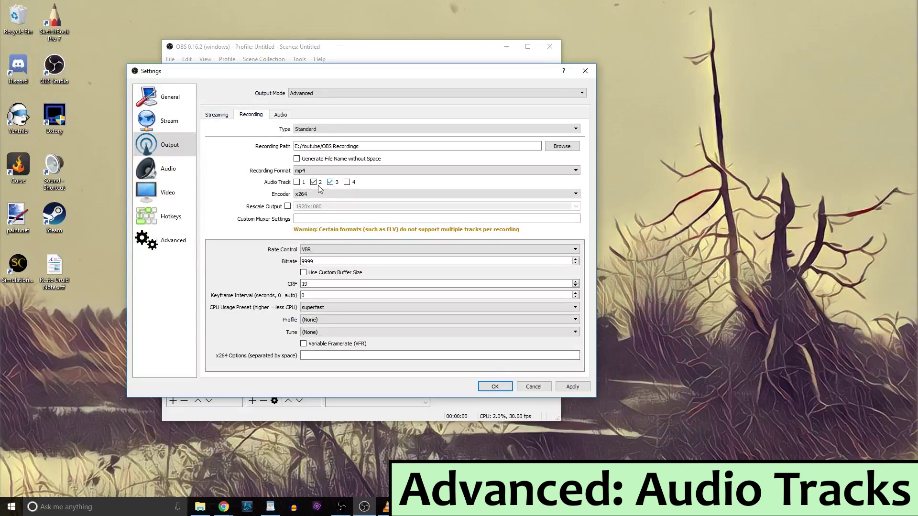
{"action": "left_click", "coordinate": [393, 173]}
{"action": "left_click", "coordinate": [393, 189]}
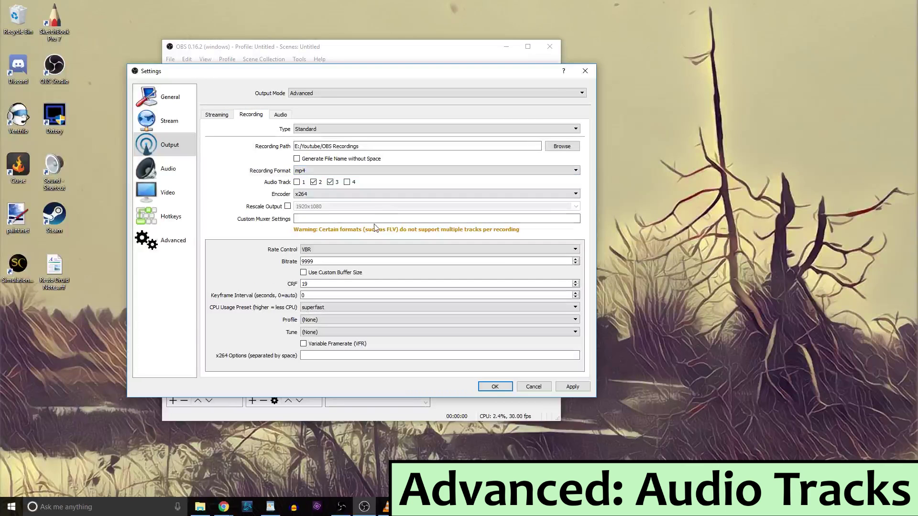
{"action": "left_click", "coordinate": [494, 387]}
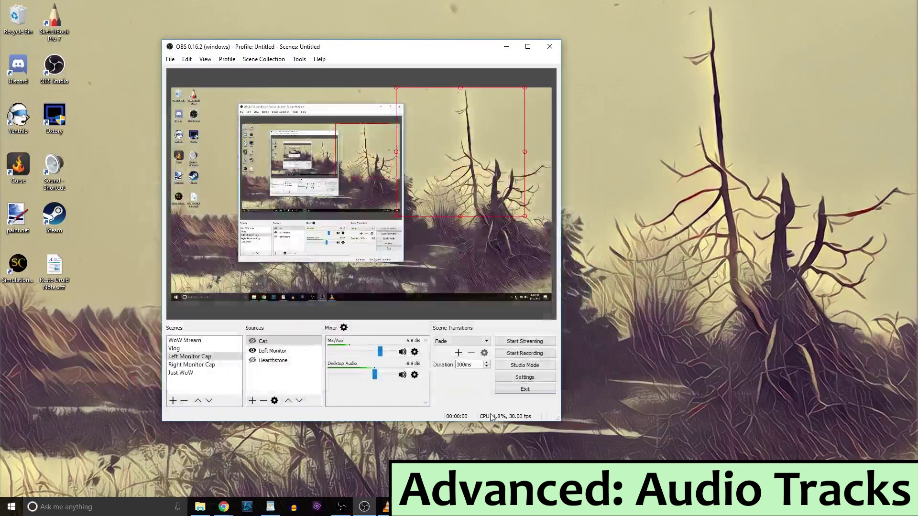
Route Mic/Aux to track 2 and Desktop Audio to track 3 in Advanced Audio Properties
{"action": "left_click", "coordinate": [344, 329]}
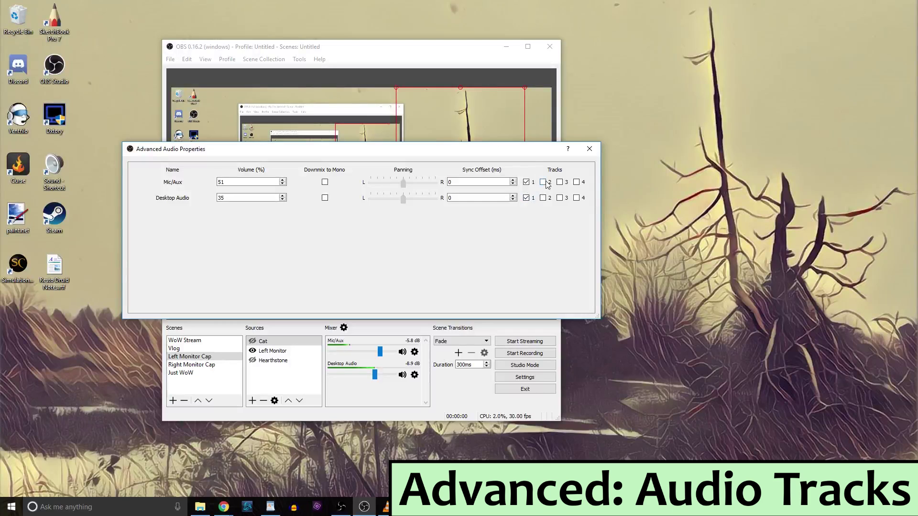
{"action": "left_click", "coordinate": [561, 198]}
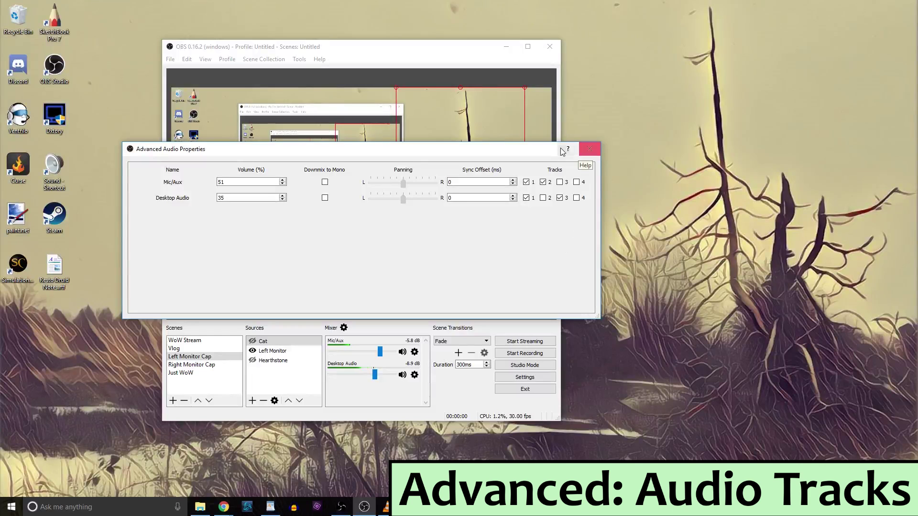
{"action": "left_click_drag", "start_coordinate": [558, 149], "coordinate": [546, 158]}
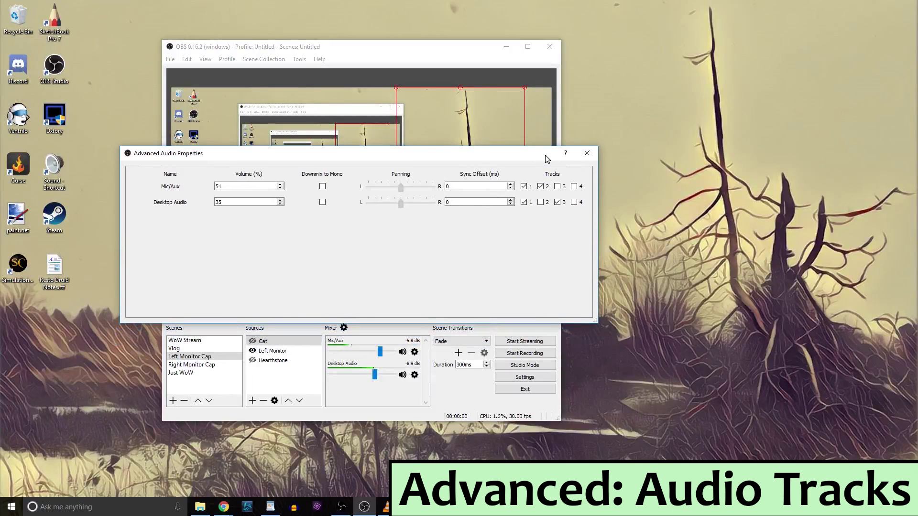
{"action": "left_click", "coordinate": [587, 154]}
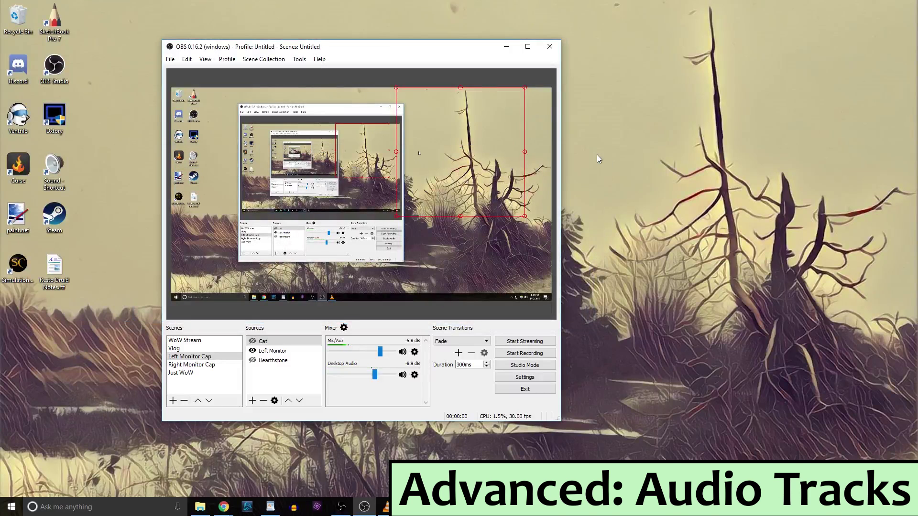
Enable Studio Mode, transition the Cat image live, then hide Cat in the preview
{"action": "left_click", "coordinate": [430, 387]}
{"action": "left_click", "coordinate": [523, 366]}
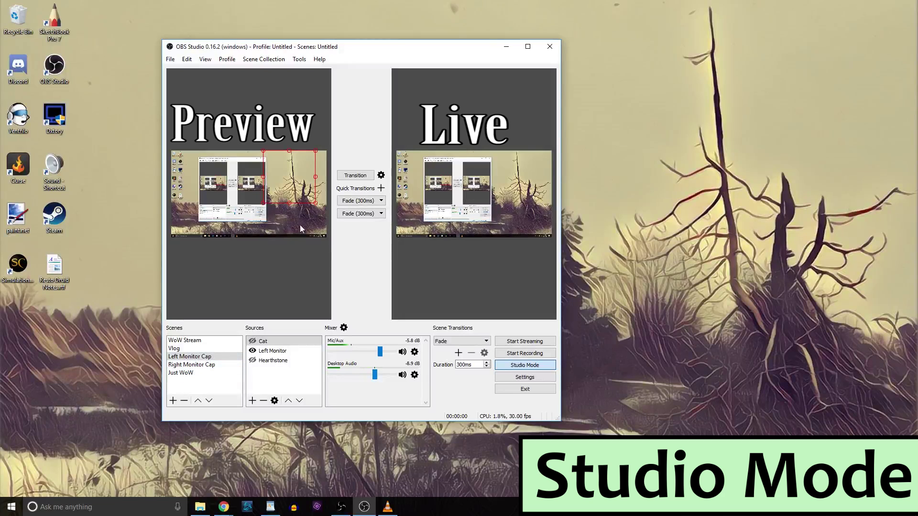
{"action": "left_click", "coordinate": [260, 350]}
{"action": "left_click", "coordinate": [252, 341]}
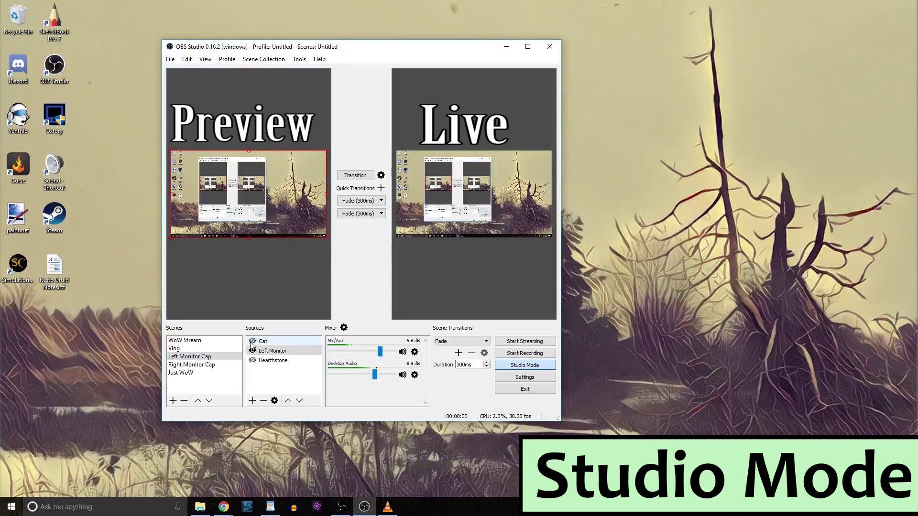
{"action": "left_click", "coordinate": [355, 175]}
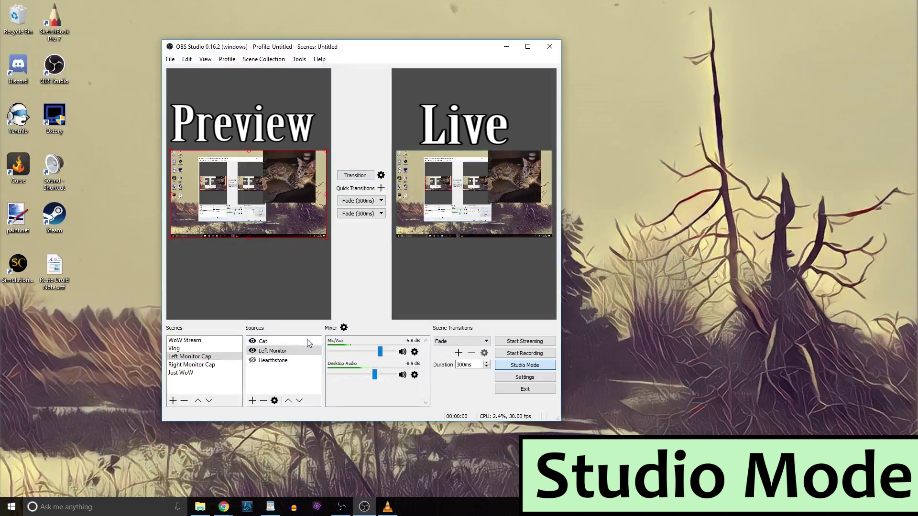
{"action": "left_click", "coordinate": [252, 342]}
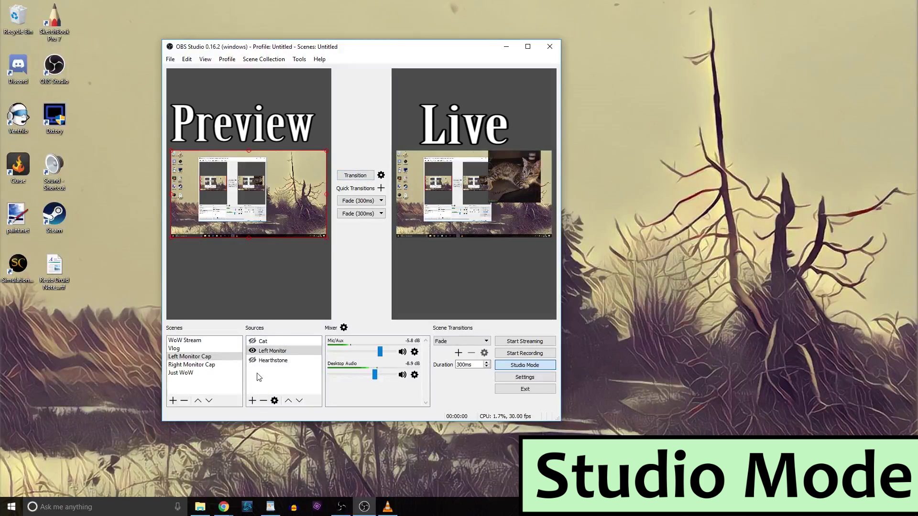